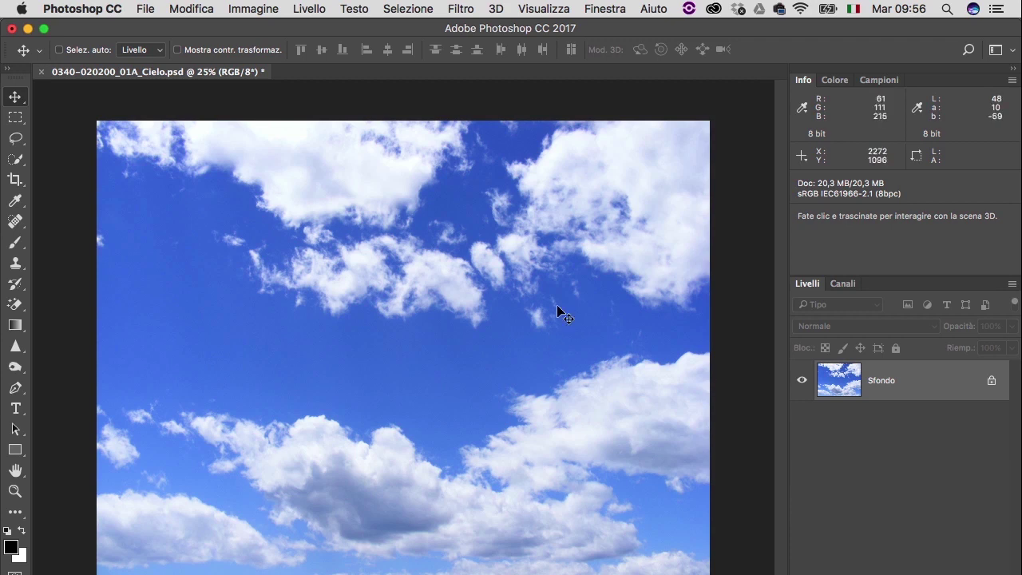
- Duplicate the Sfondo layer to create Sfondo copia above it
mouse_move(921, 381)
mouse_down()
mouse_move(939, 380)
mouse_move(973, 564)
mouse_up()
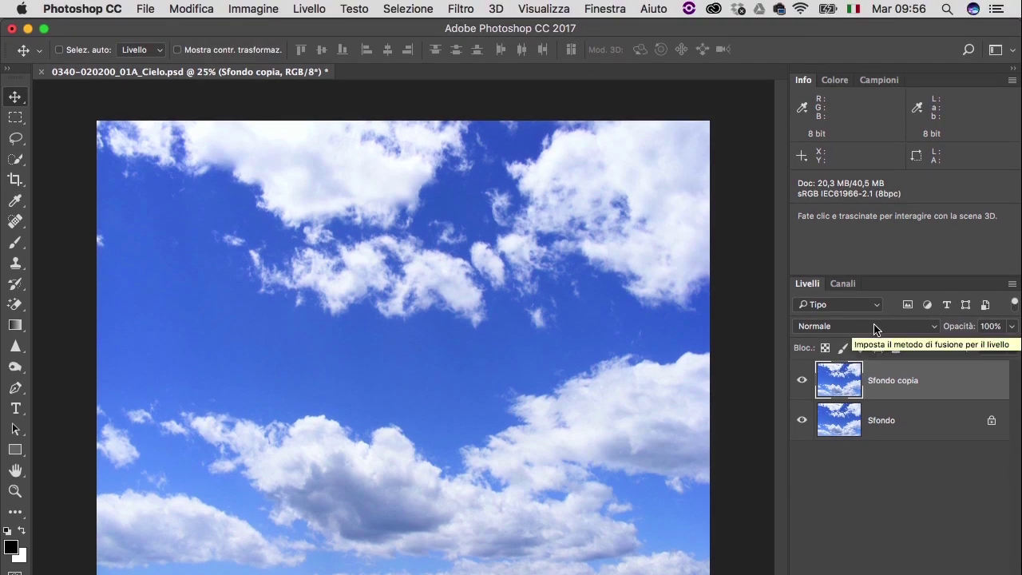
- Blend Sfondo copia with Moltiplica, then Scolora, then select the original Sfondo layer
click(874, 326)
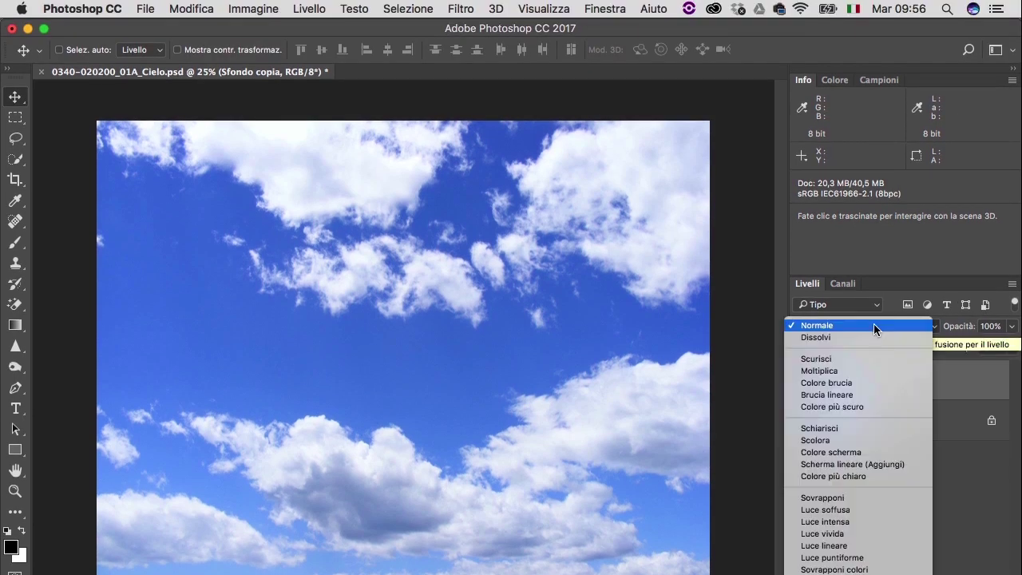
click(879, 370)
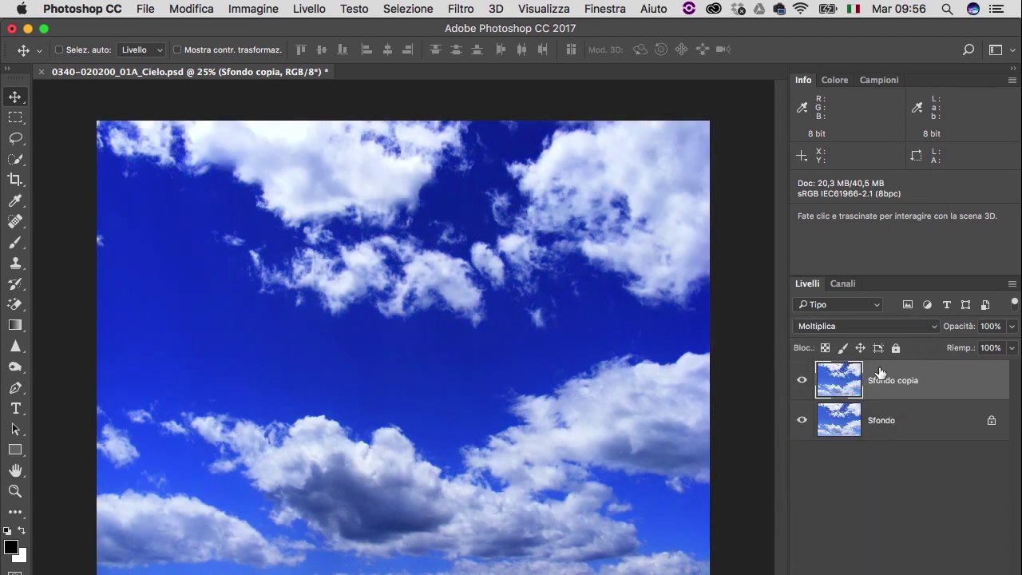
click(883, 325)
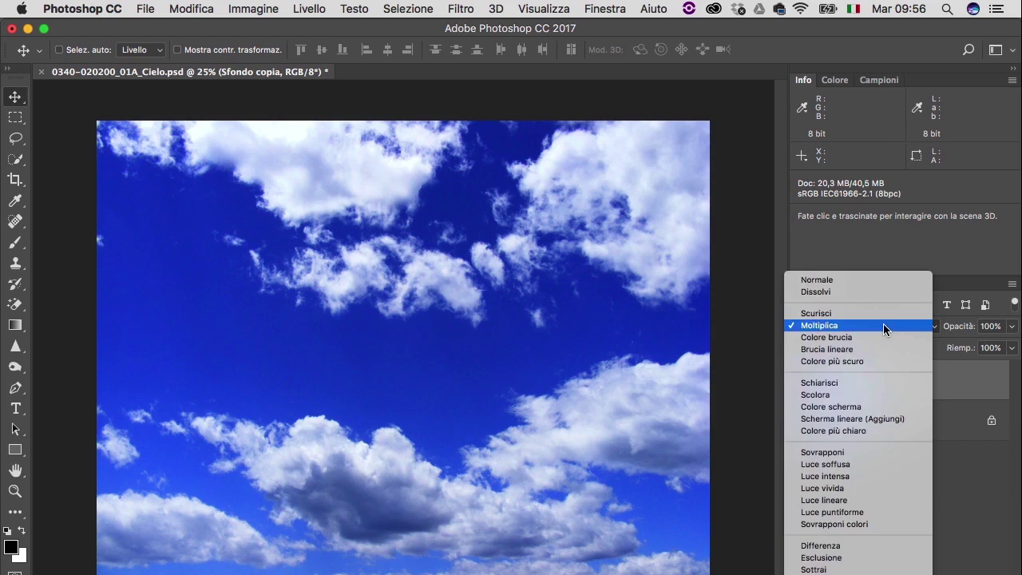
click(890, 392)
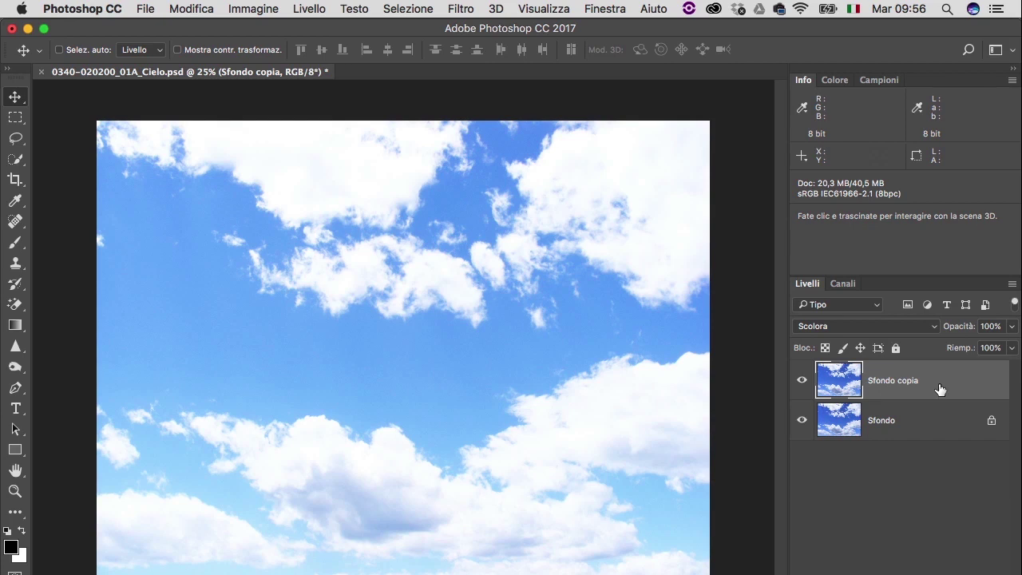
click(929, 423)
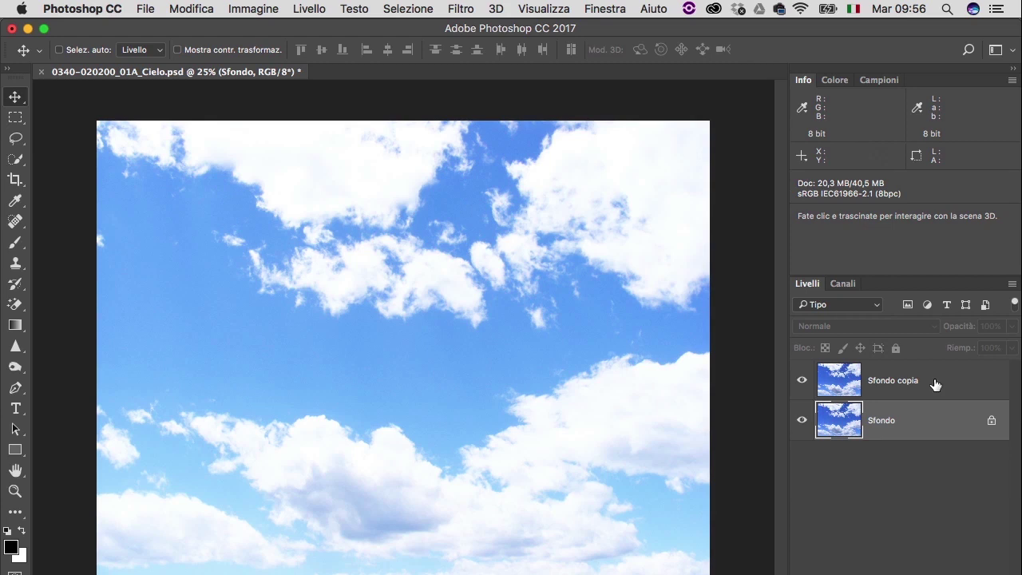
- Reselect Sfondo copia and return its blend mode to Normale
click(934, 385)
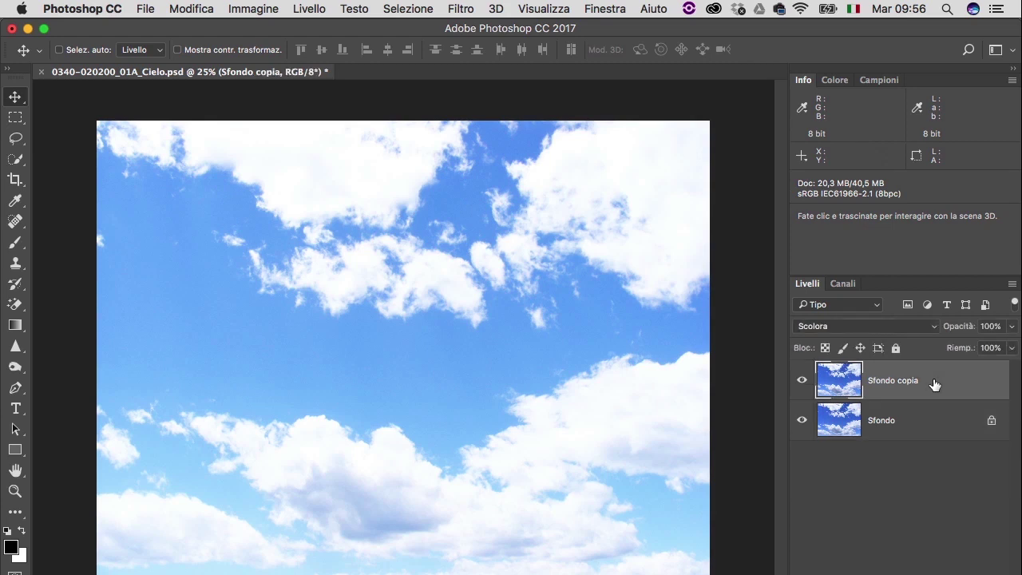
click(936, 428)
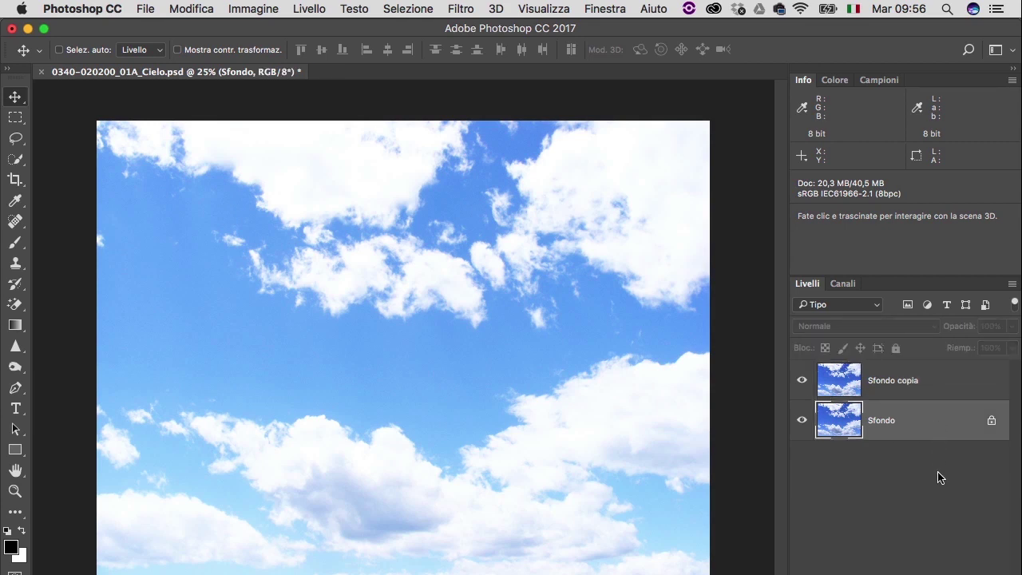
click(938, 385)
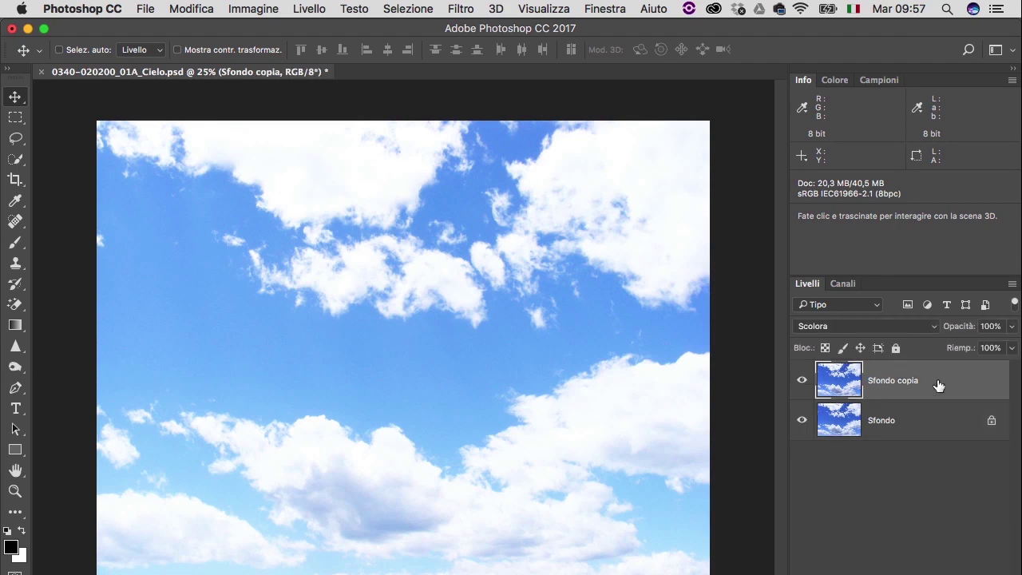
click(863, 327)
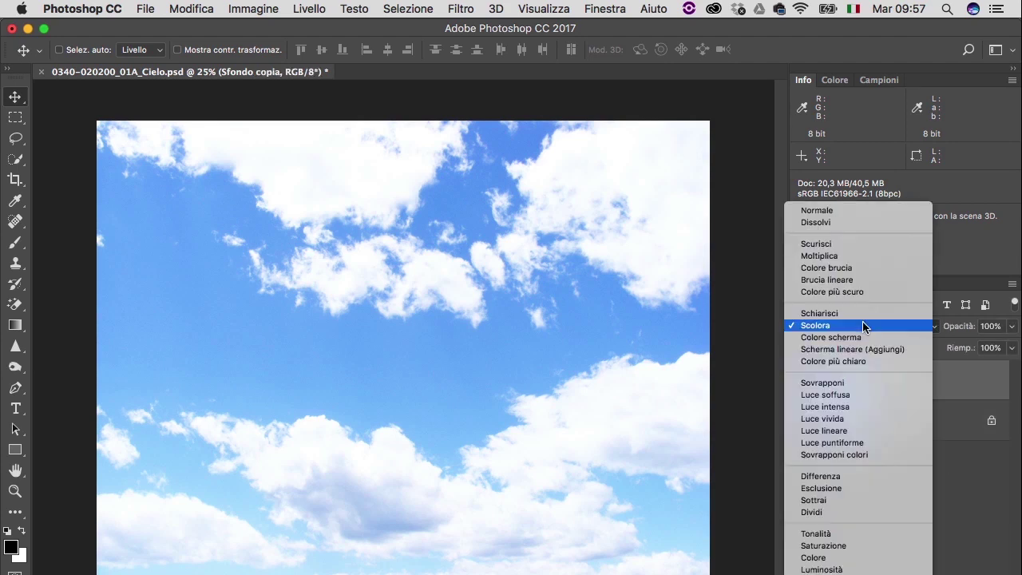
click(859, 210)
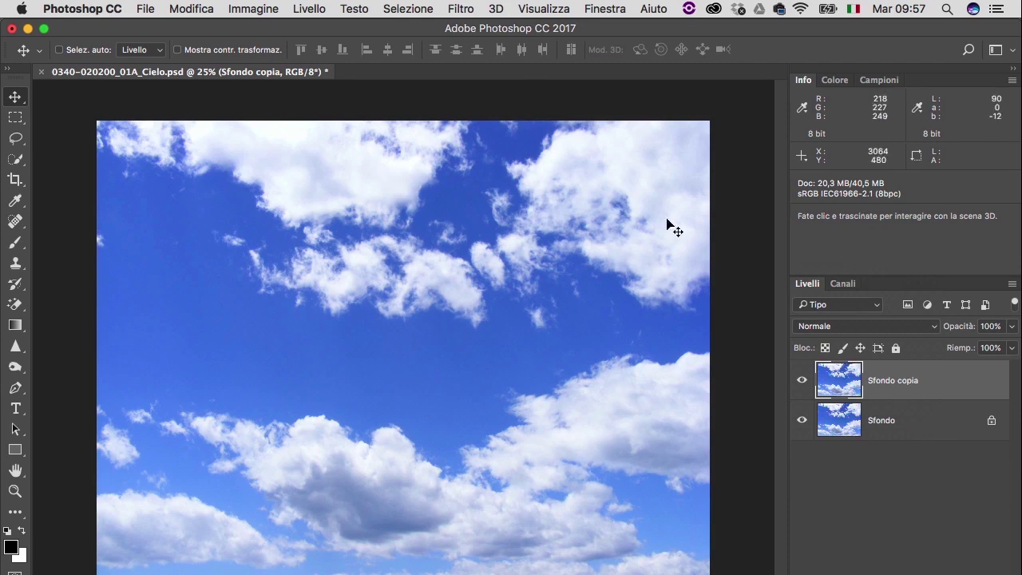
- Paint a red diagonal Brush stroke across the middle of the sky
click(15, 246)
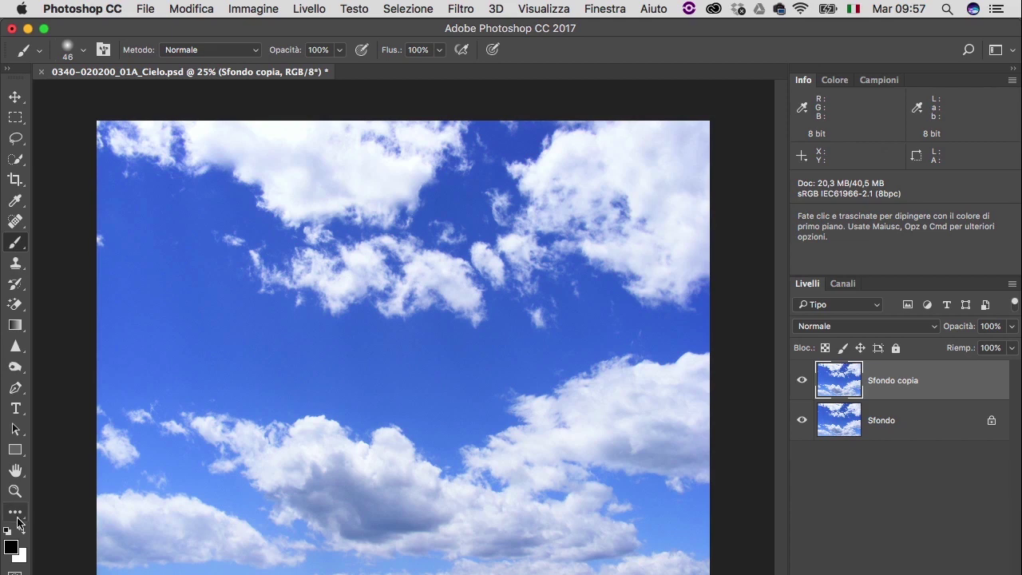
click(11, 549)
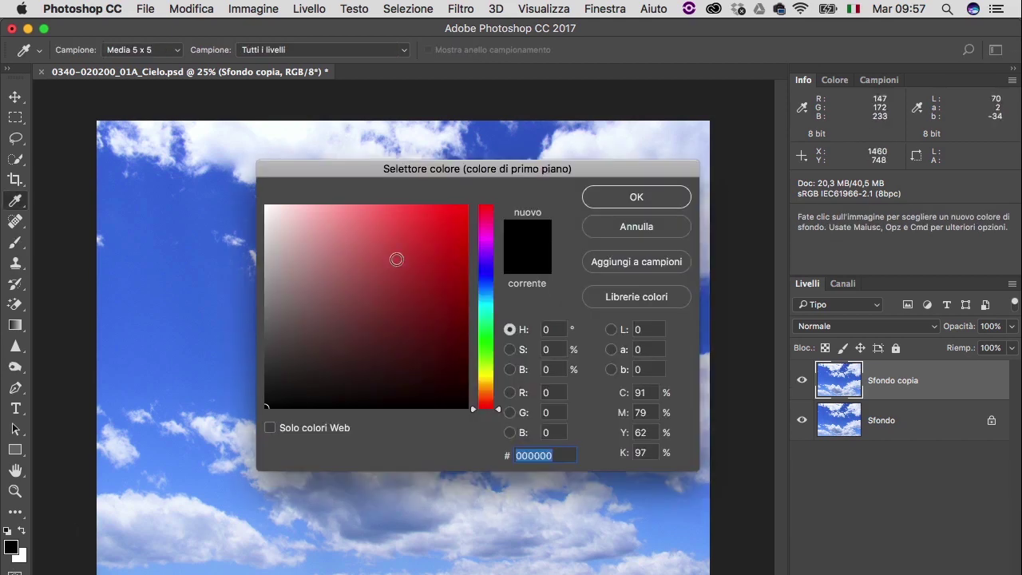
click(401, 265)
click(636, 196)
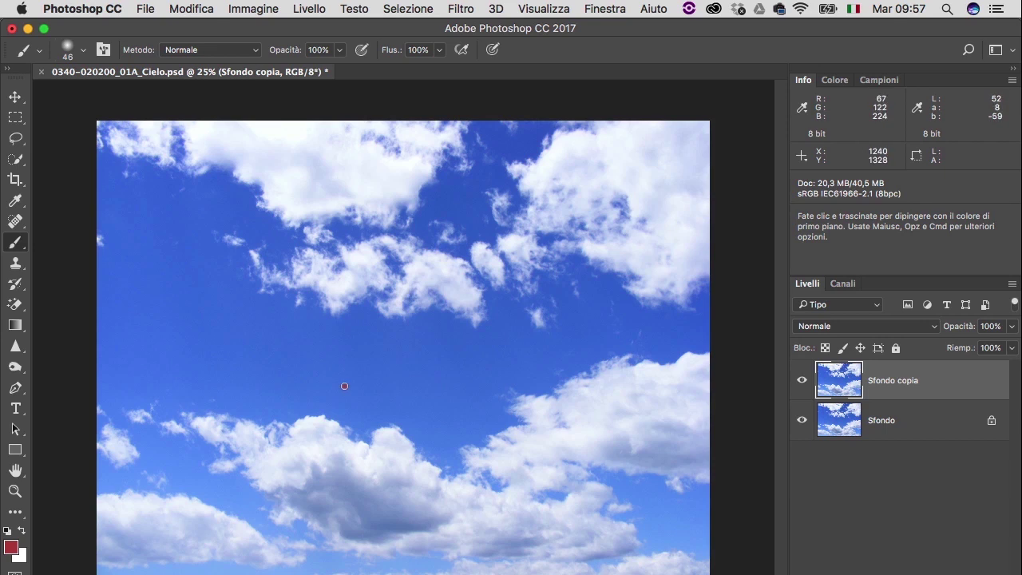
drag(344, 386, 631, 227)
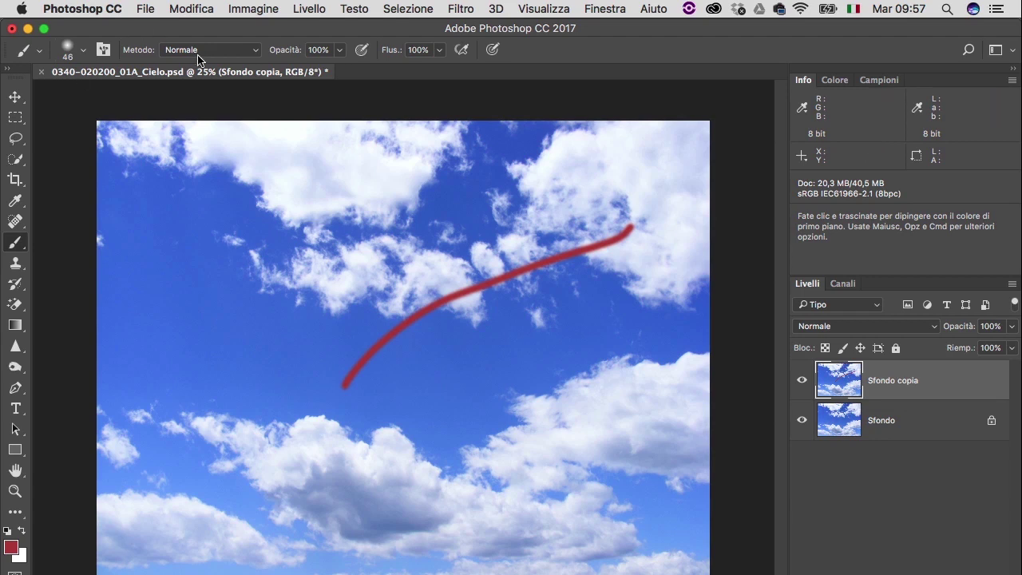
click(220, 53)
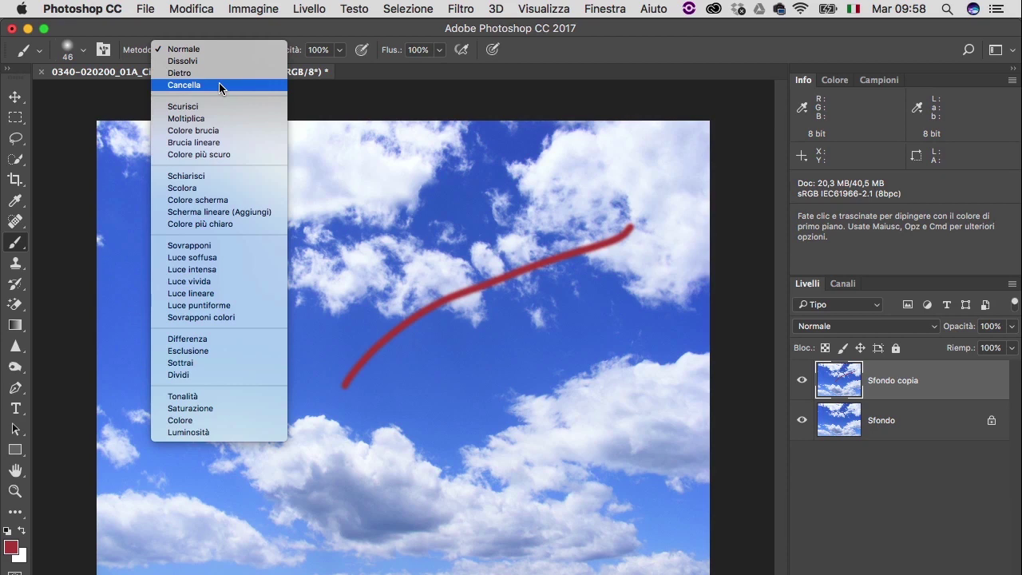
- Paint test strokes in Colore brucia and Sottrai brush modes, then undo them all
click(220, 130)
drag(182, 357, 468, 233)
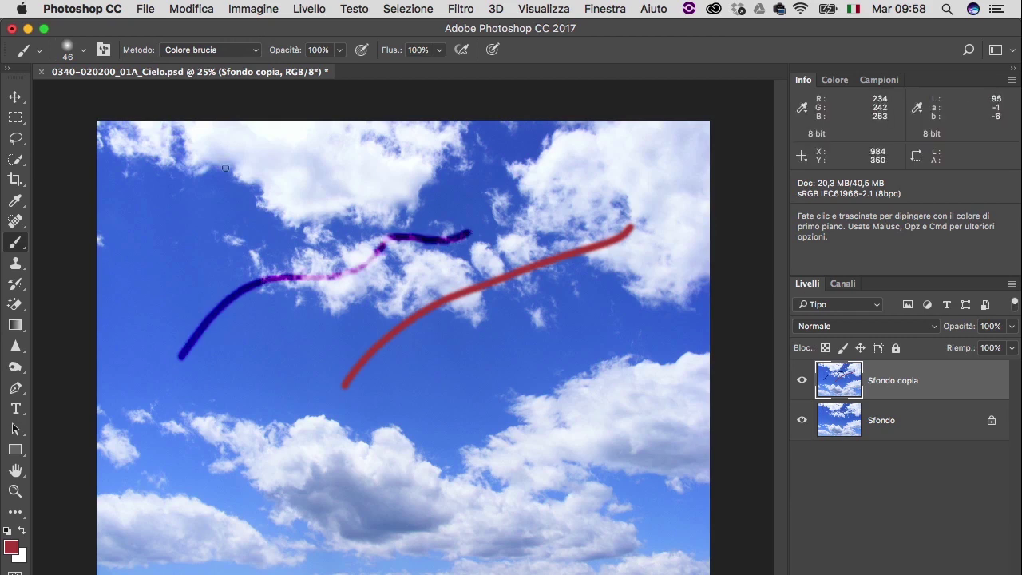
click(236, 51)
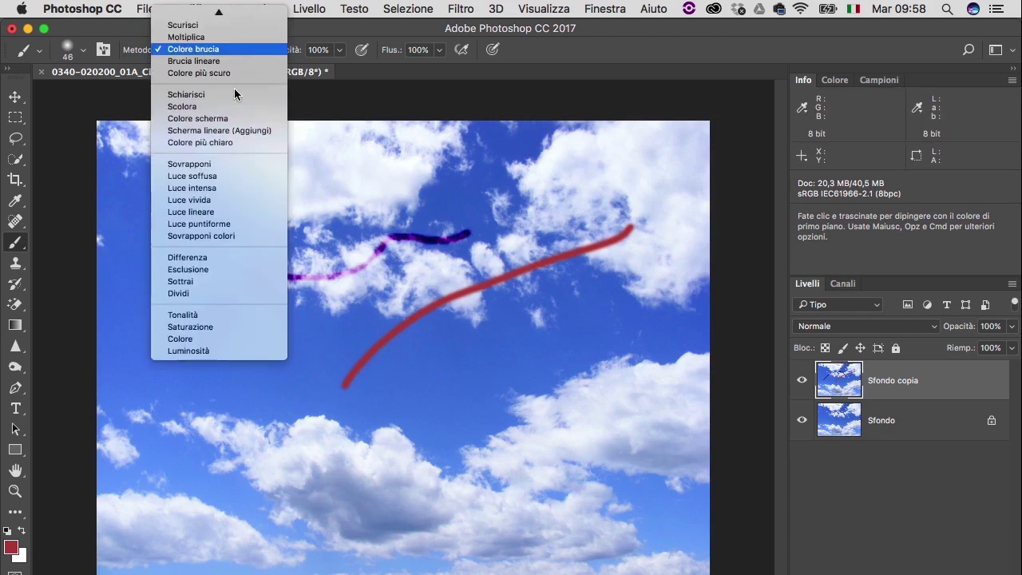
click(222, 283)
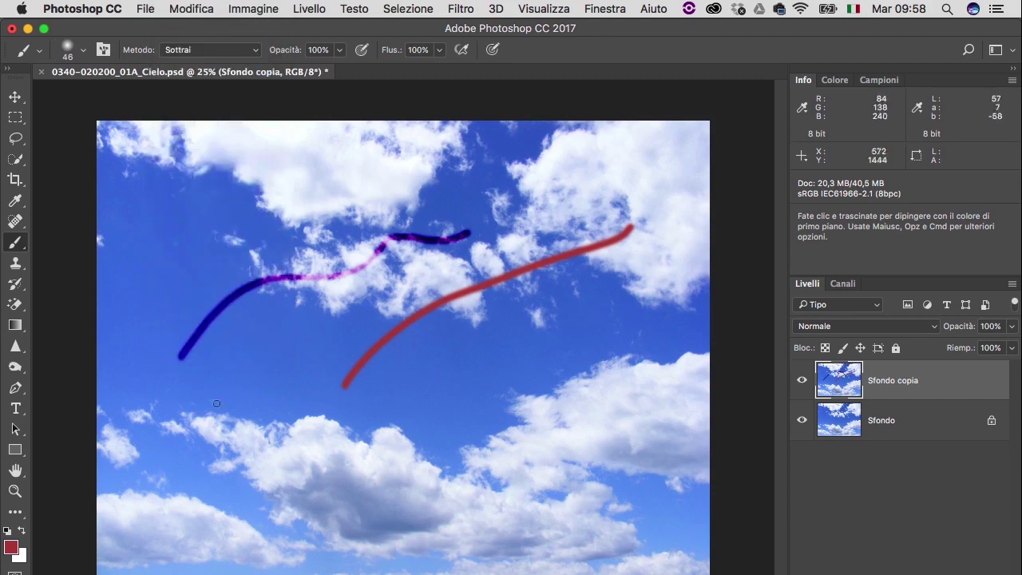
drag(217, 394, 241, 429)
drag(297, 483, 443, 441)
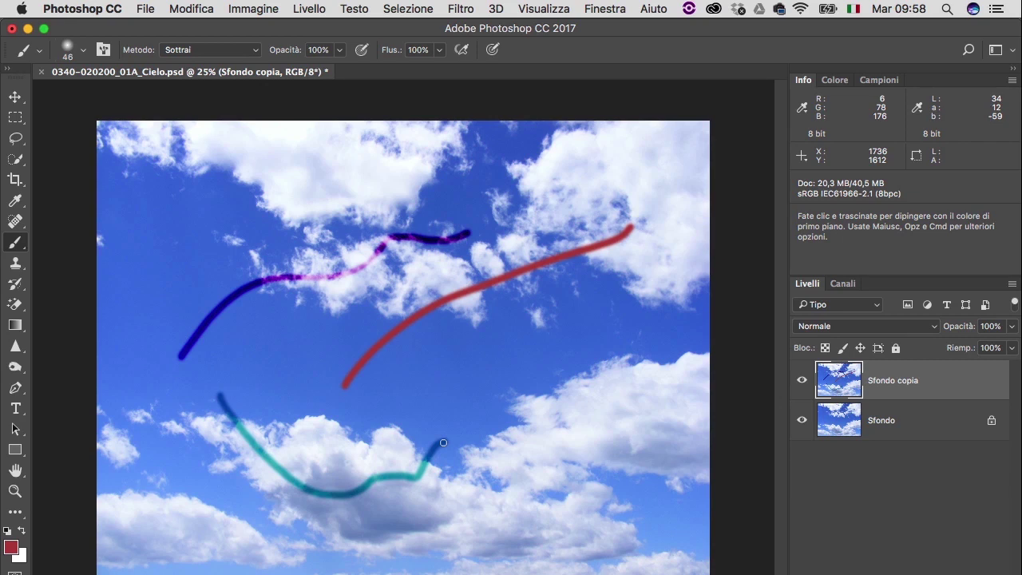
key(ctrl+alt+z)
key(ctrl+alt+z)
key(ctrl+alt+z)
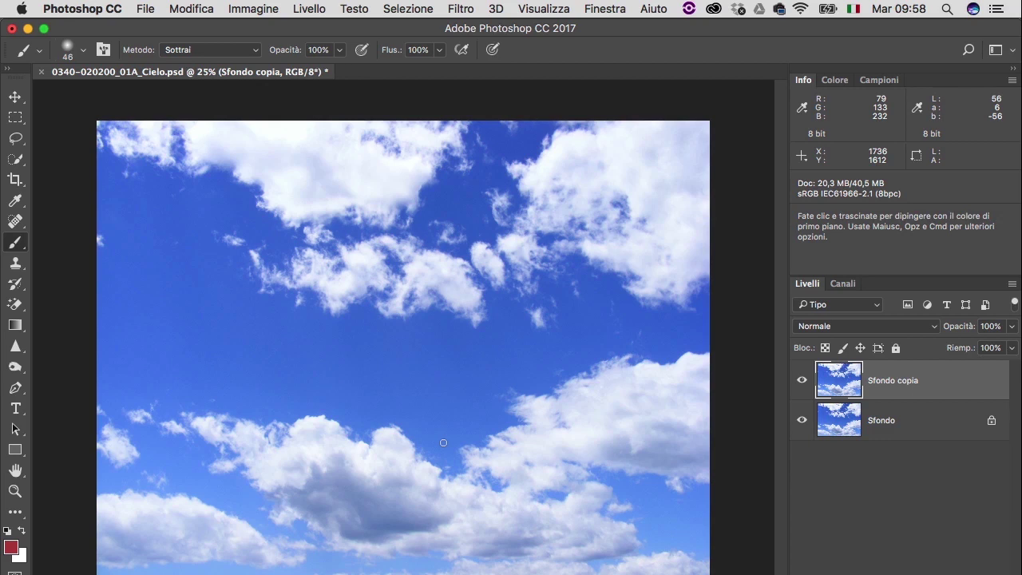
- Inspect the Metodo blend lists of the healing brush and Clone Stamp, keeping Normale
click(15, 222)
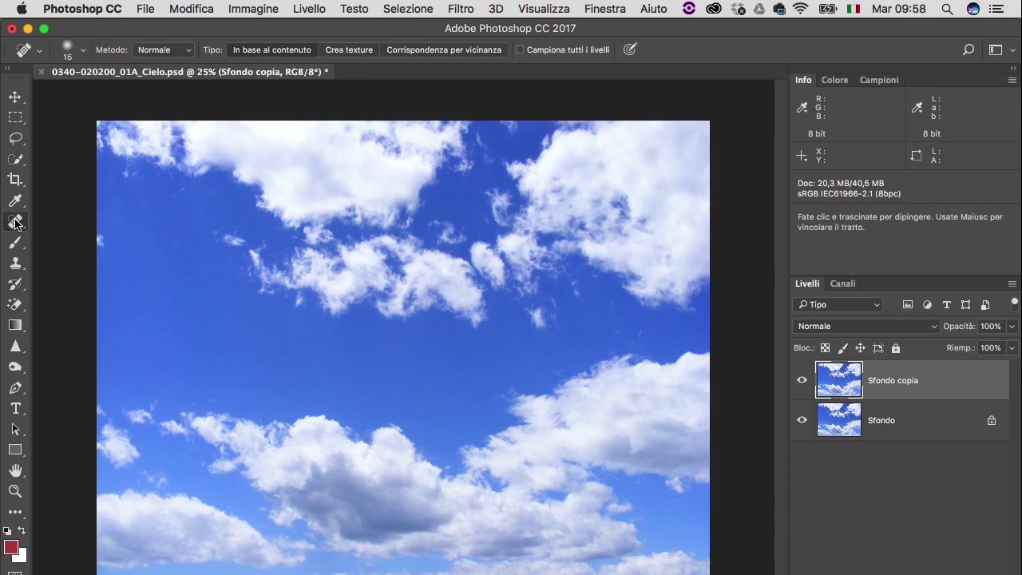
click(187, 51)
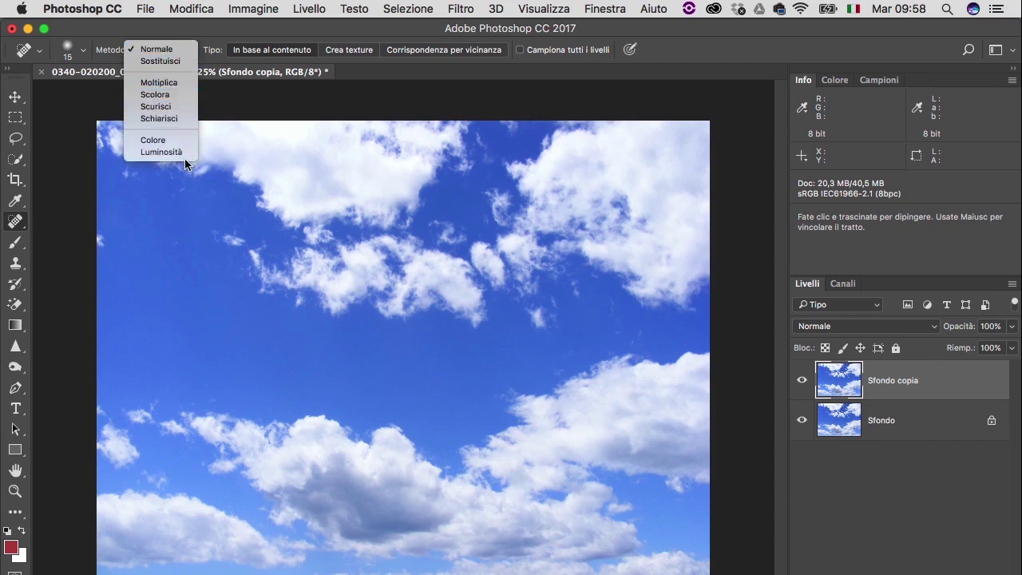
click(263, 110)
click(15, 264)
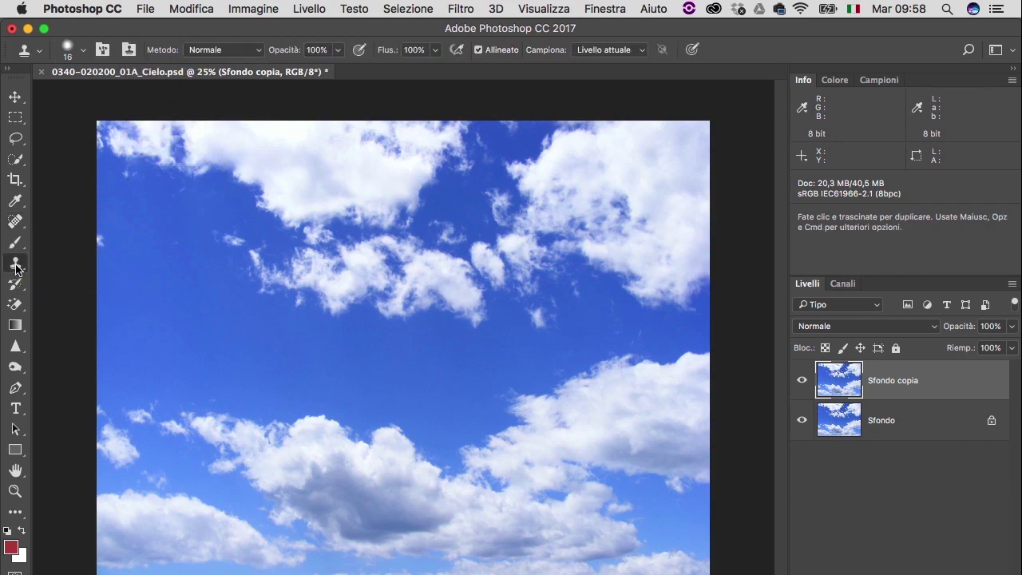
click(256, 49)
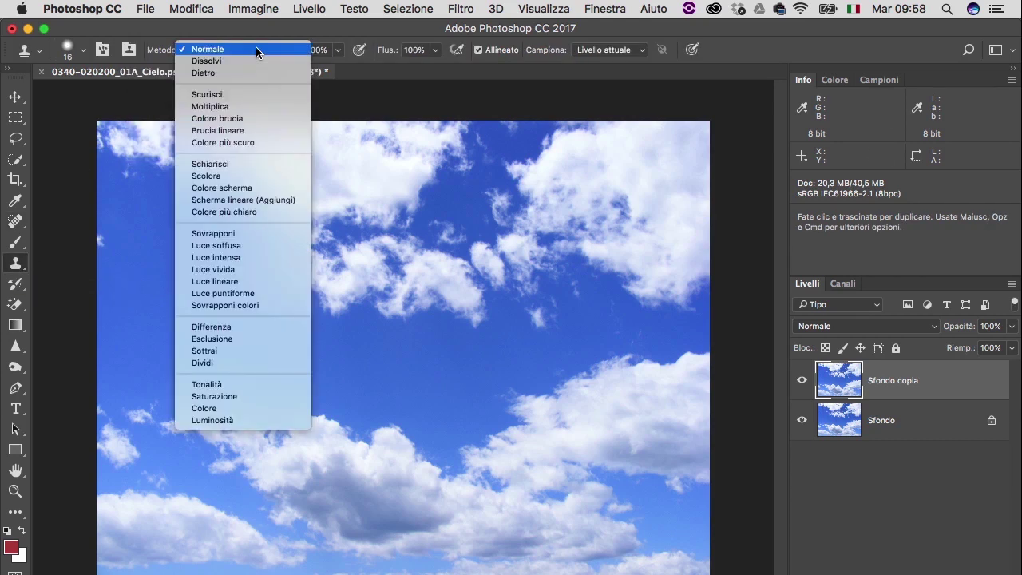
click(255, 49)
- Inspect the History Brush Metodo list, keeping Normale, then show the Modifica menu
click(16, 285)
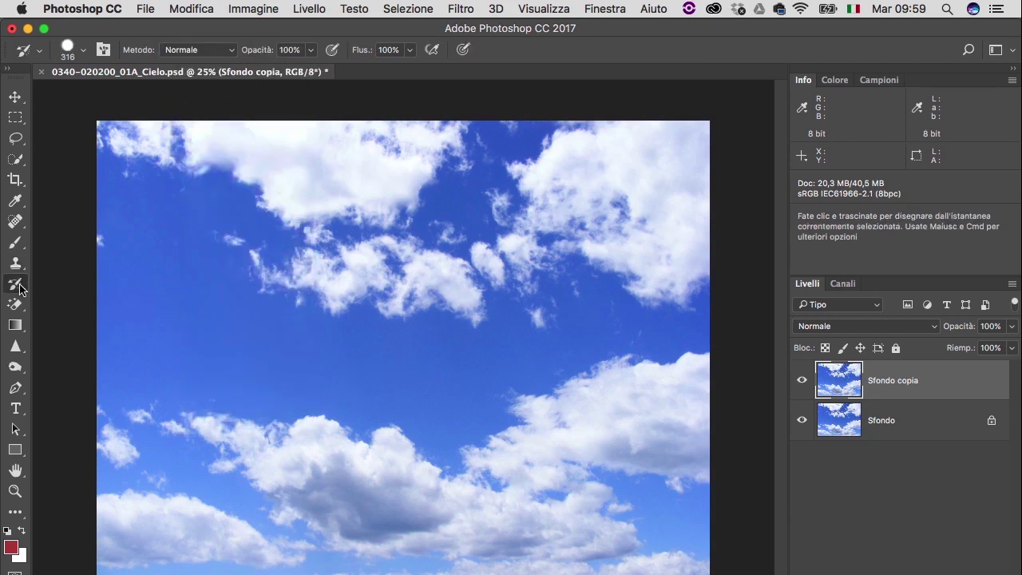
click(229, 49)
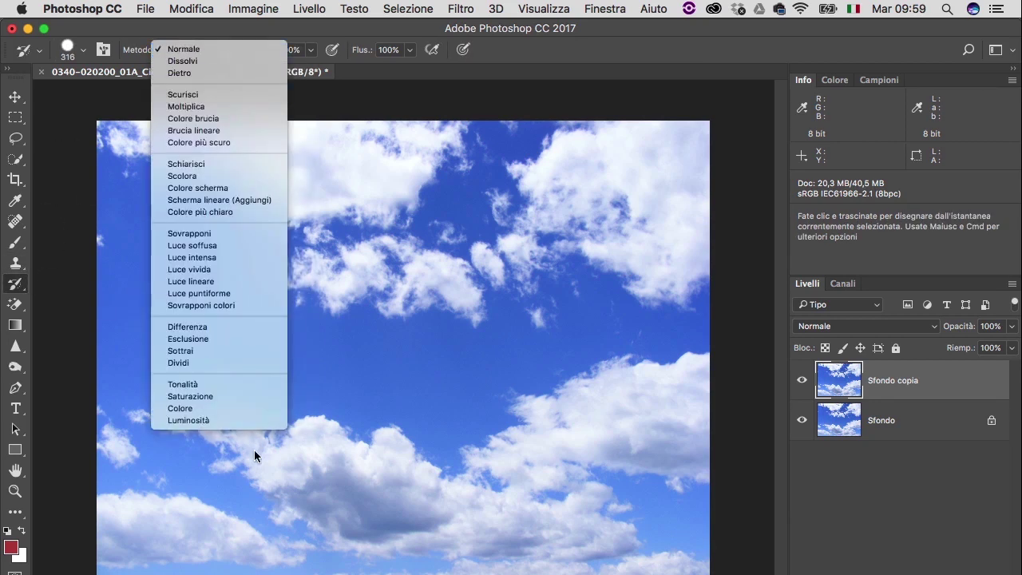
click(40, 265)
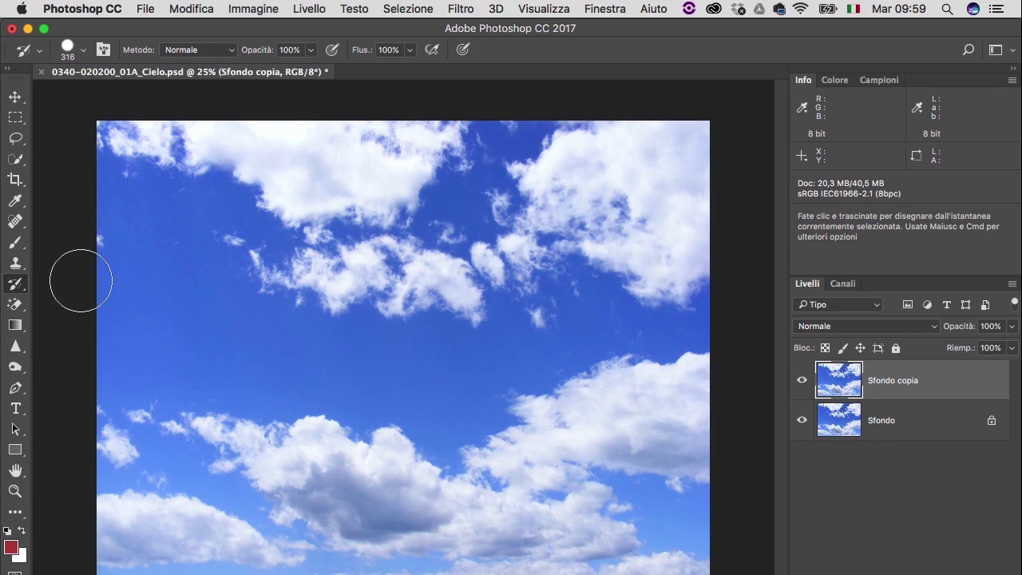
click(196, 11)
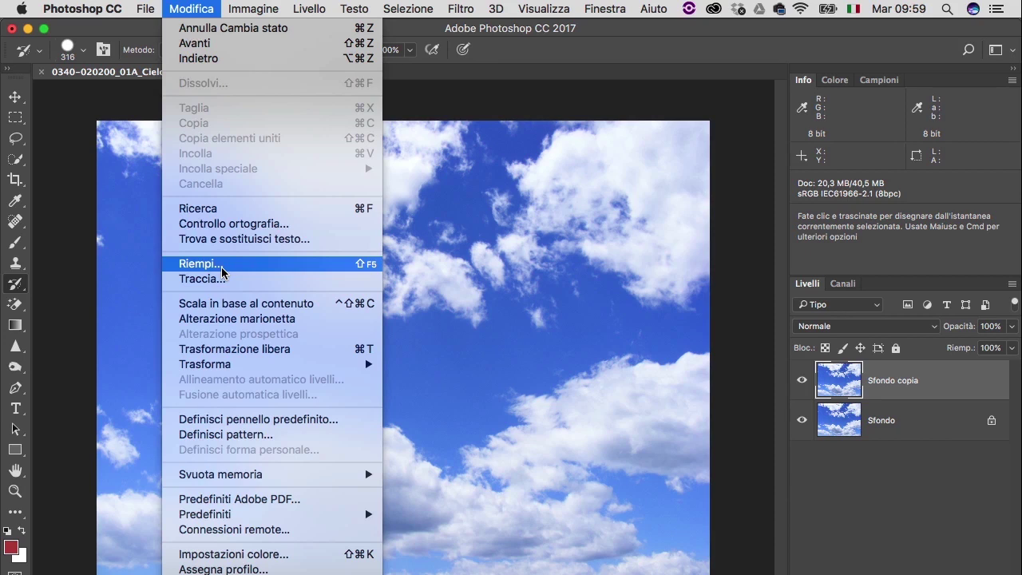
click(222, 268)
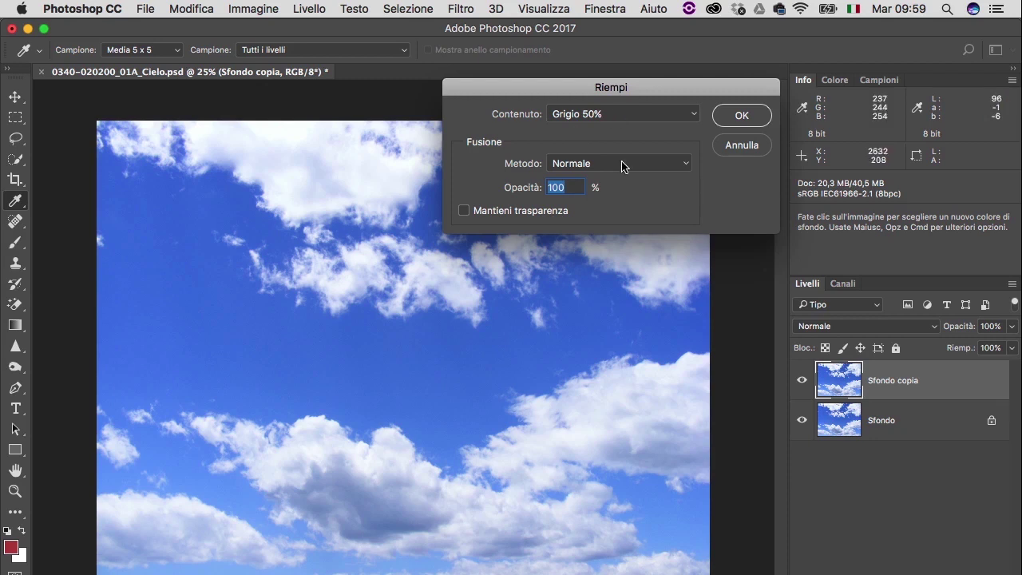
click(749, 118)
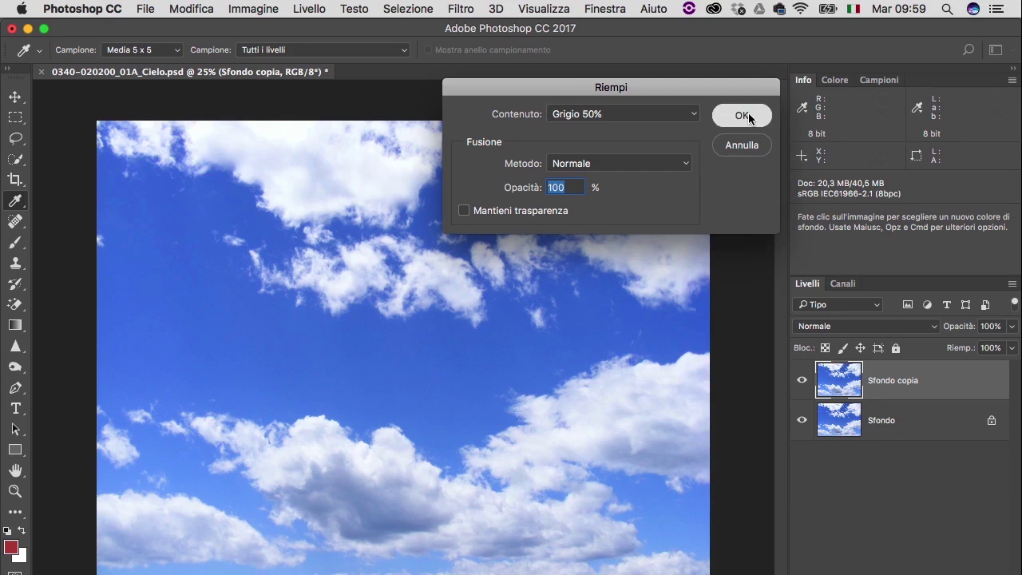
key(y)
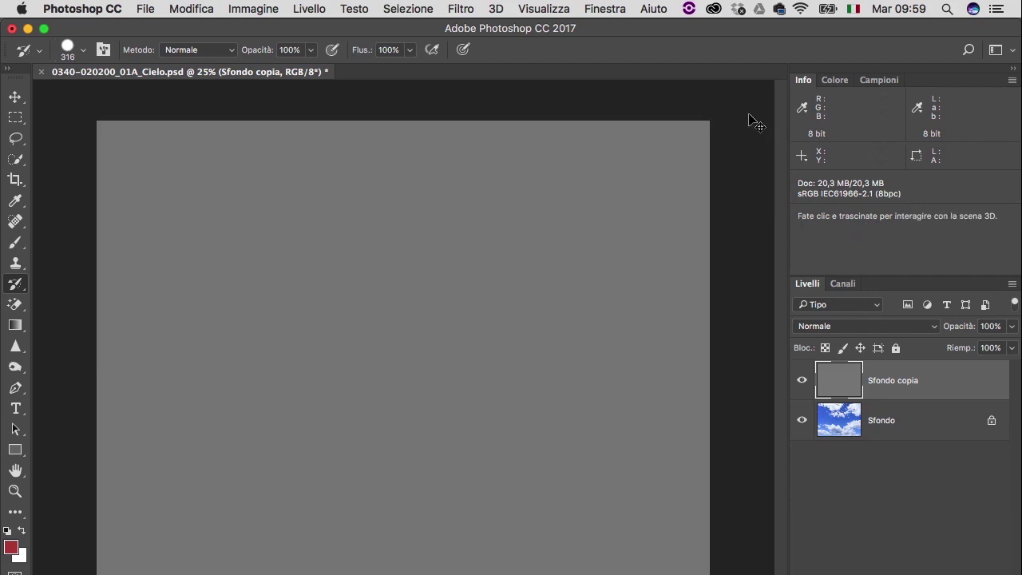
key(ctrl+z)
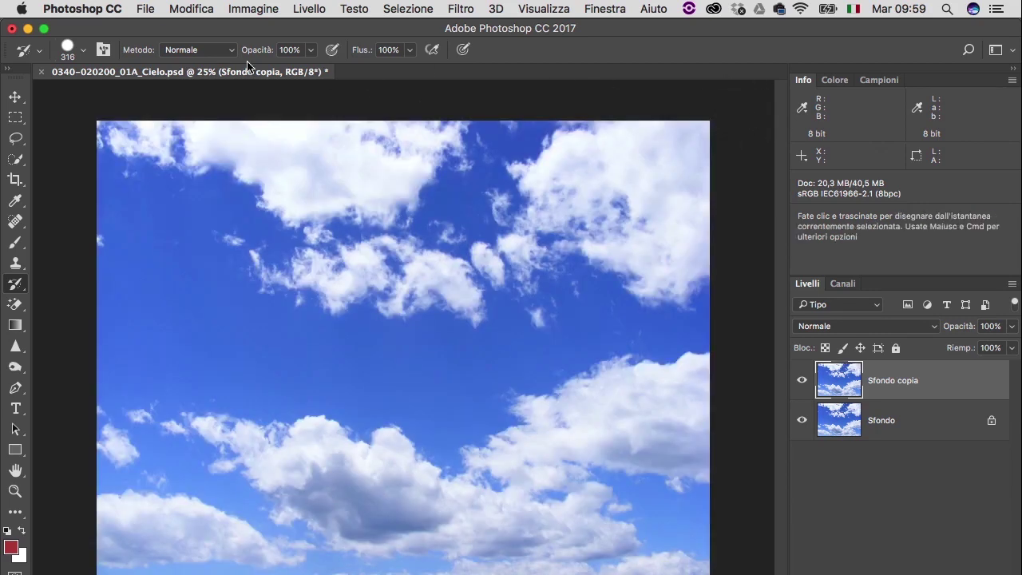
click(202, 7)
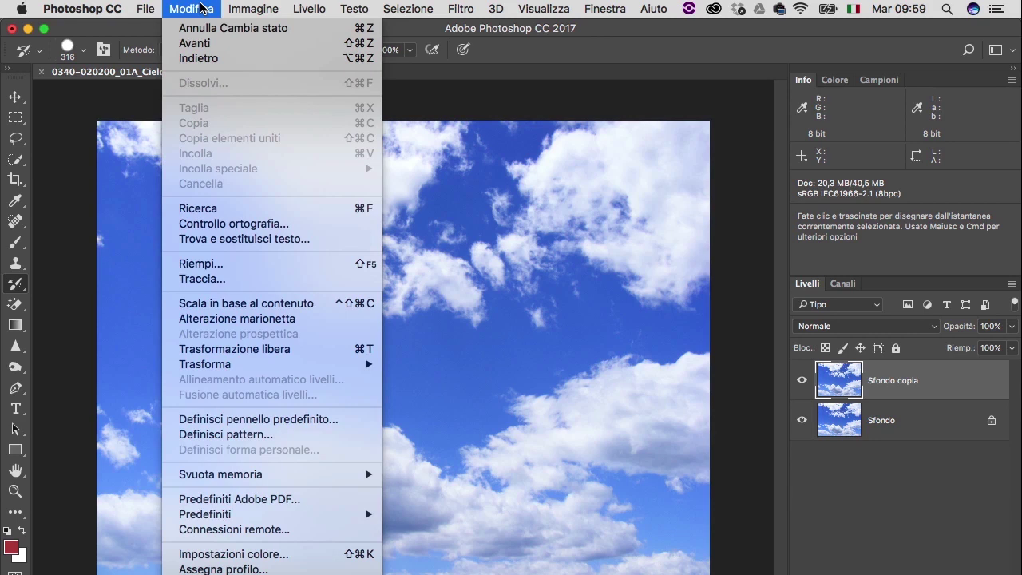
click(236, 264)
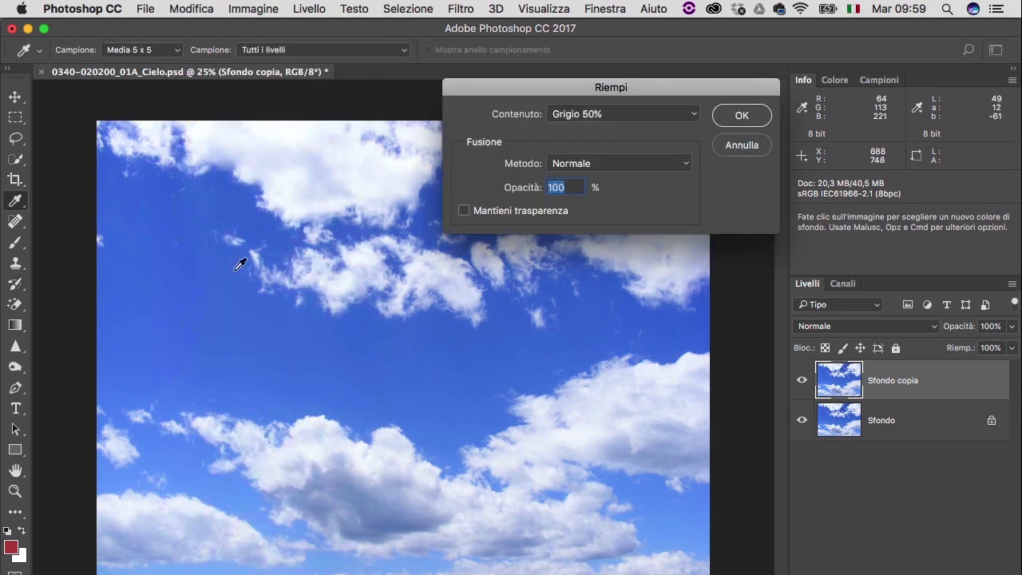
click(636, 163)
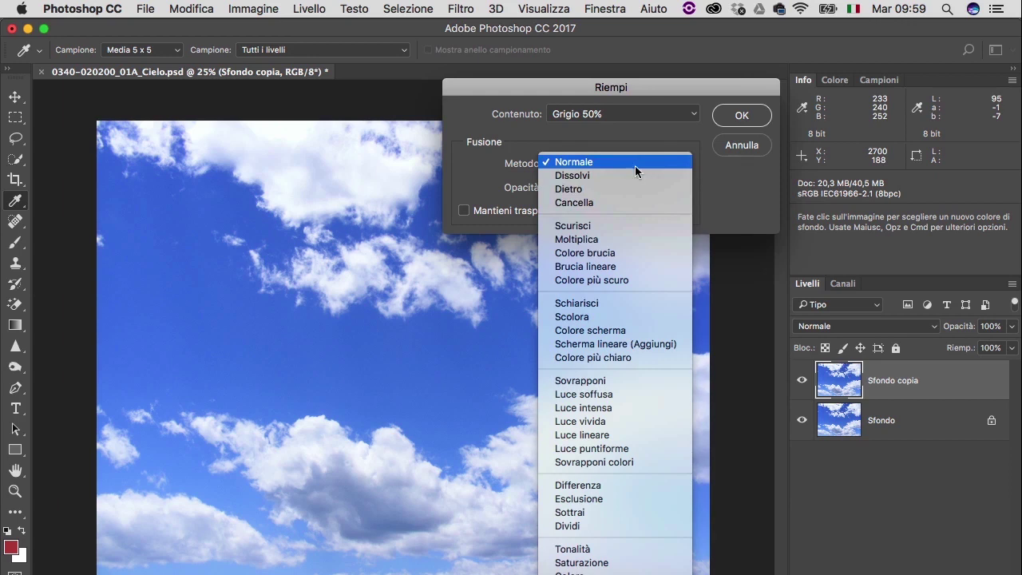
click(641, 304)
click(734, 117)
key(y)
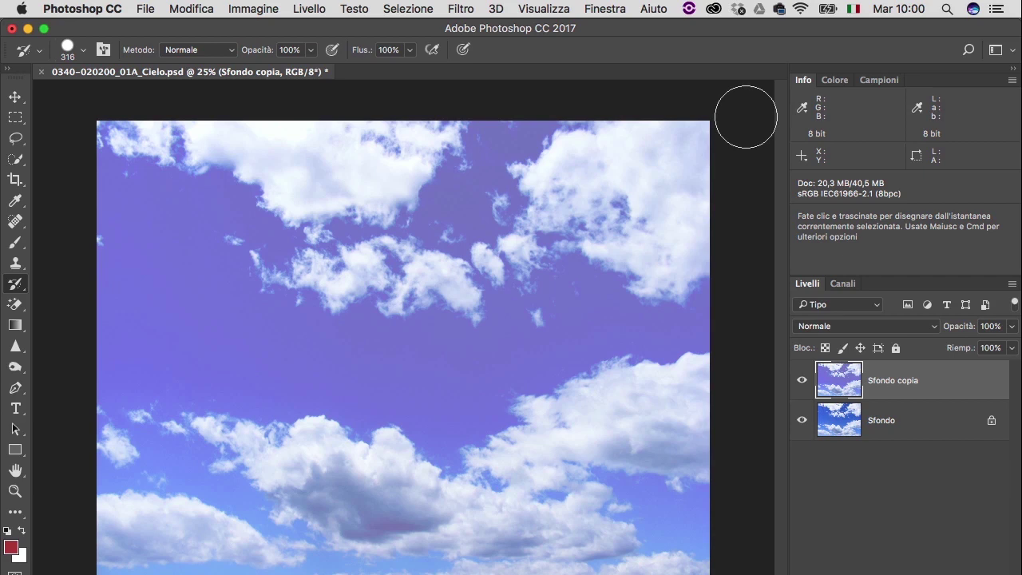
key(super+z)
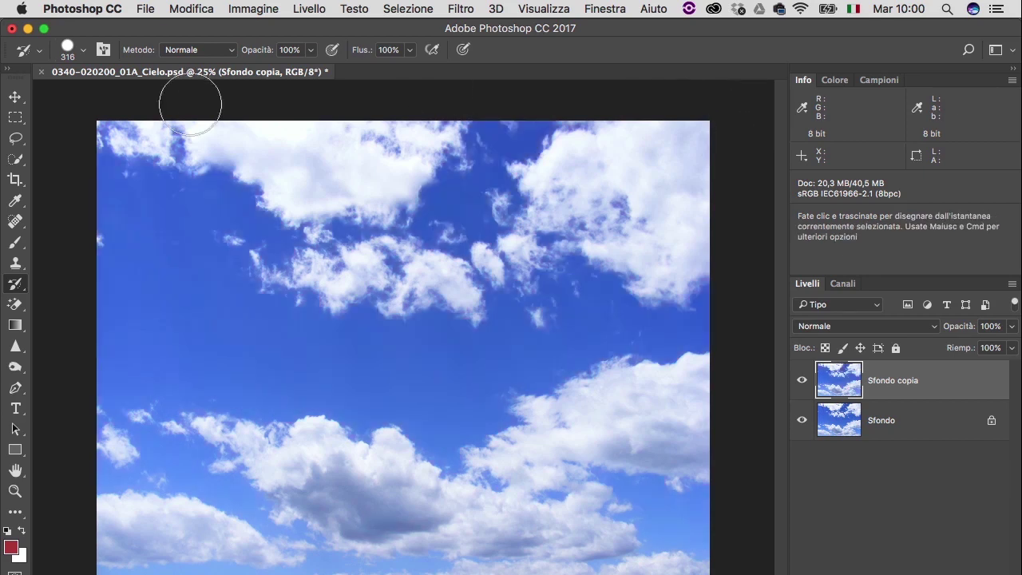
- Open Applica immagine with Normale blending and Sfondo as the source layer
click(255, 11)
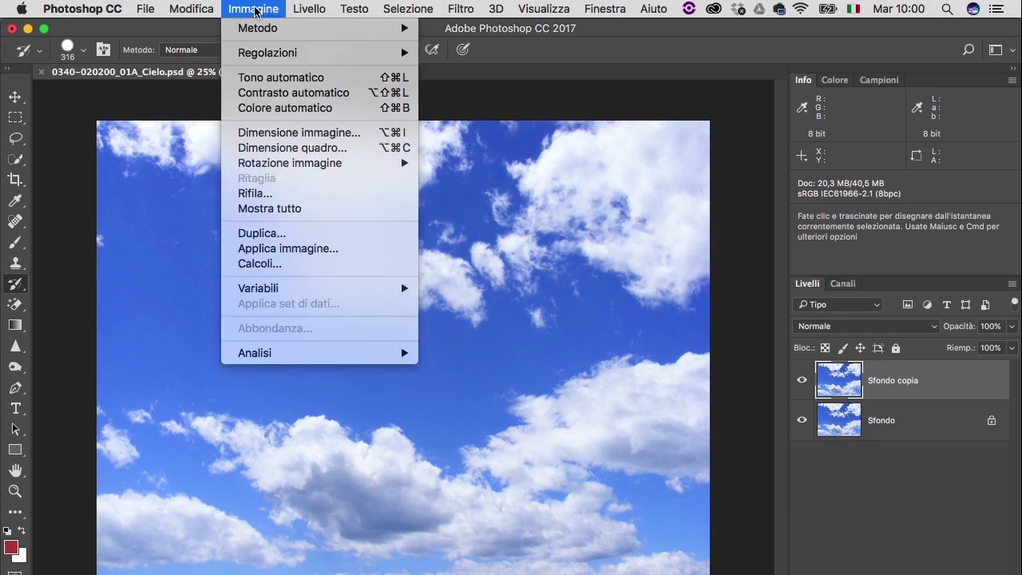
click(302, 252)
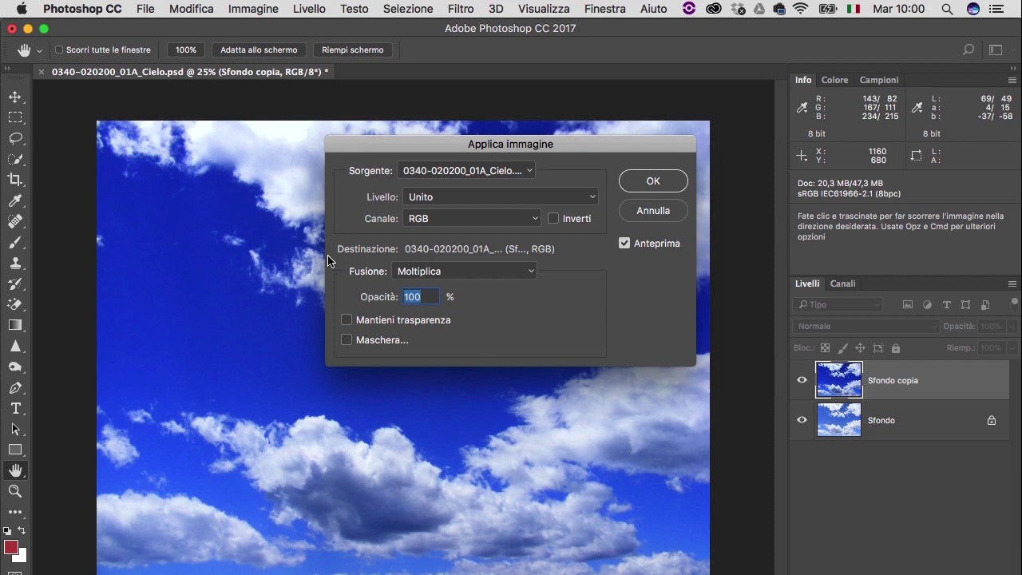
click(494, 276)
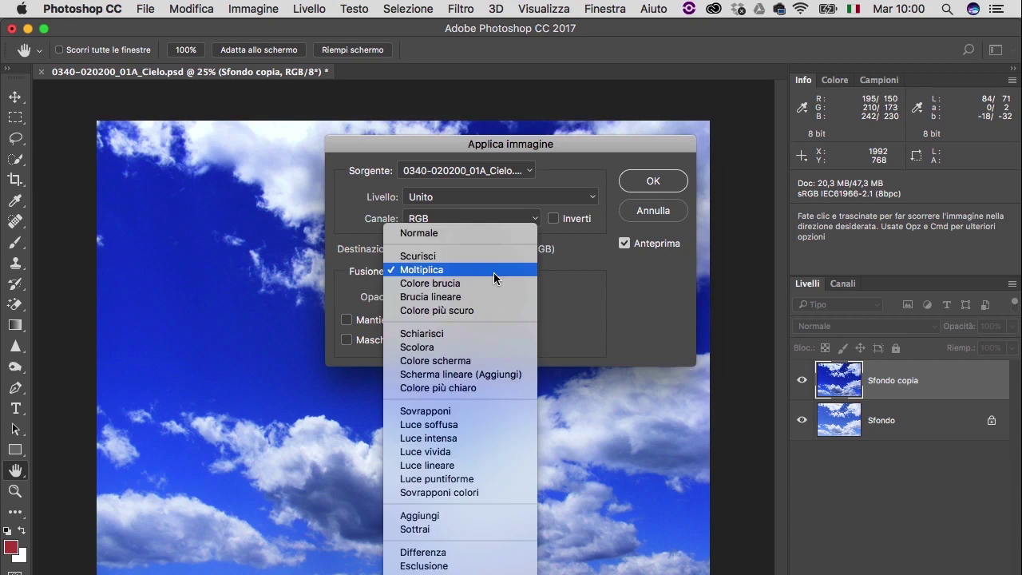
click(495, 232)
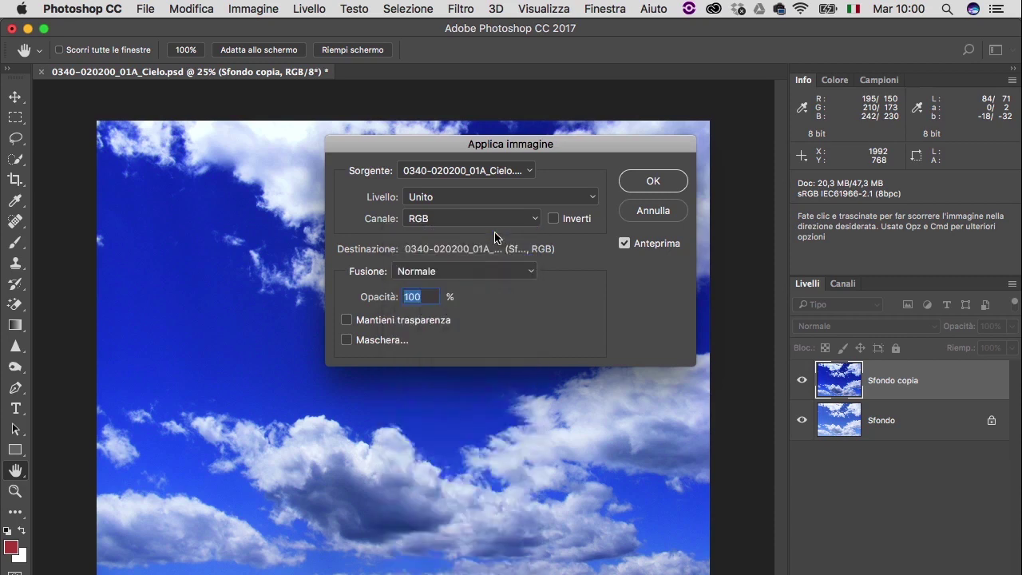
click(485, 197)
click(487, 230)
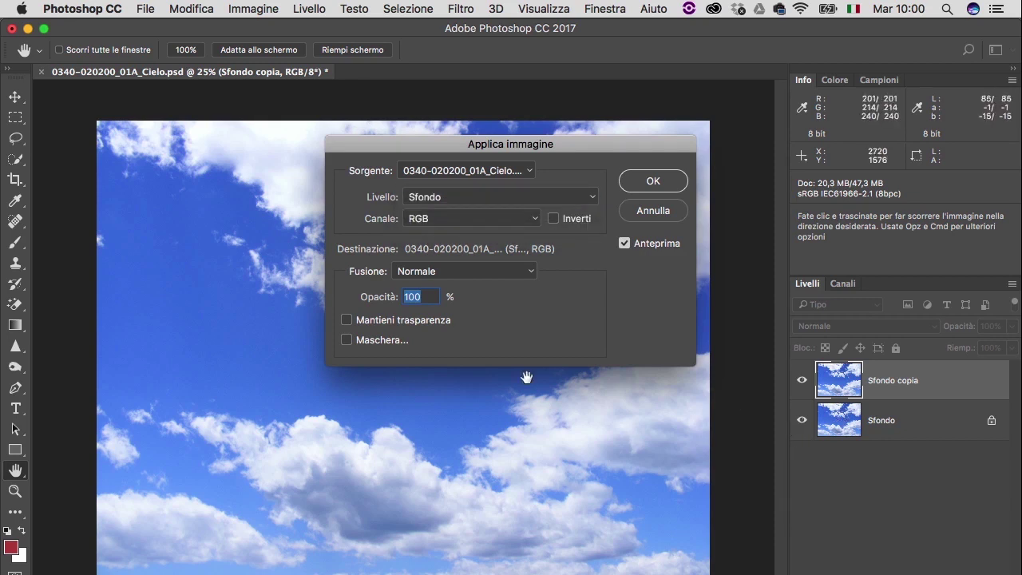
- Preview Fusione as Moltiplica, then Brucia lineare, finishing on Sovrapponi
click(503, 272)
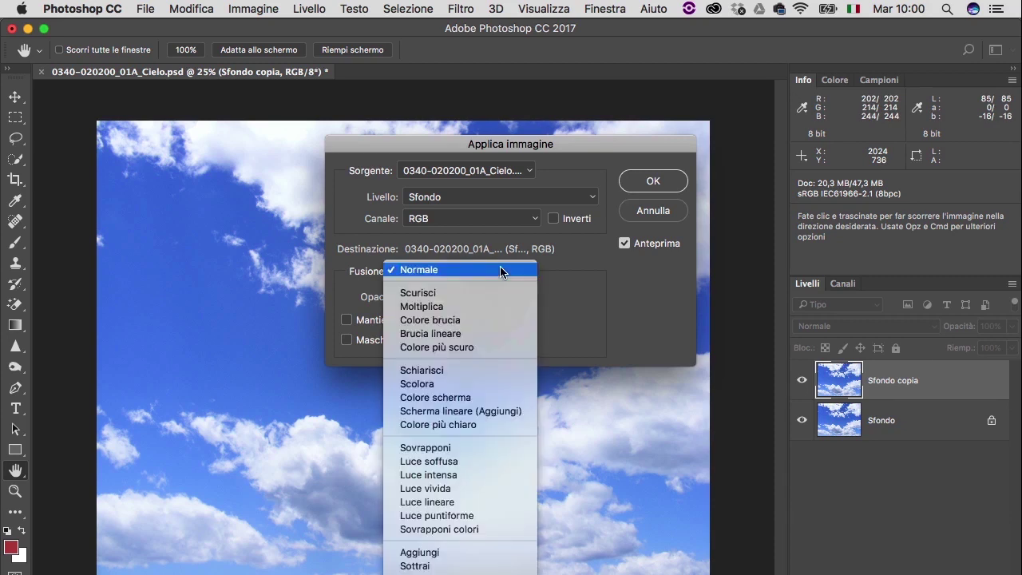
click(499, 307)
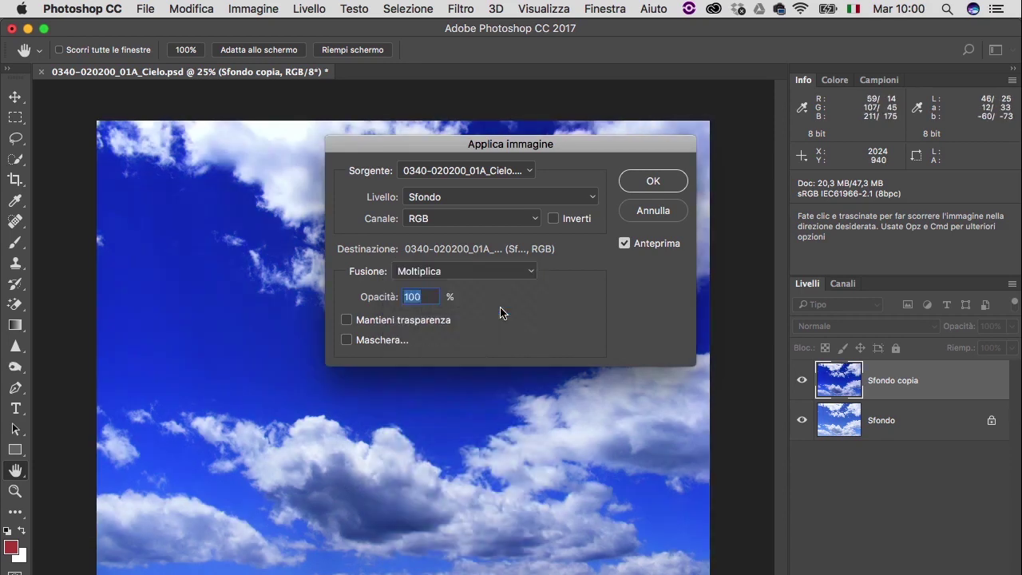
click(499, 272)
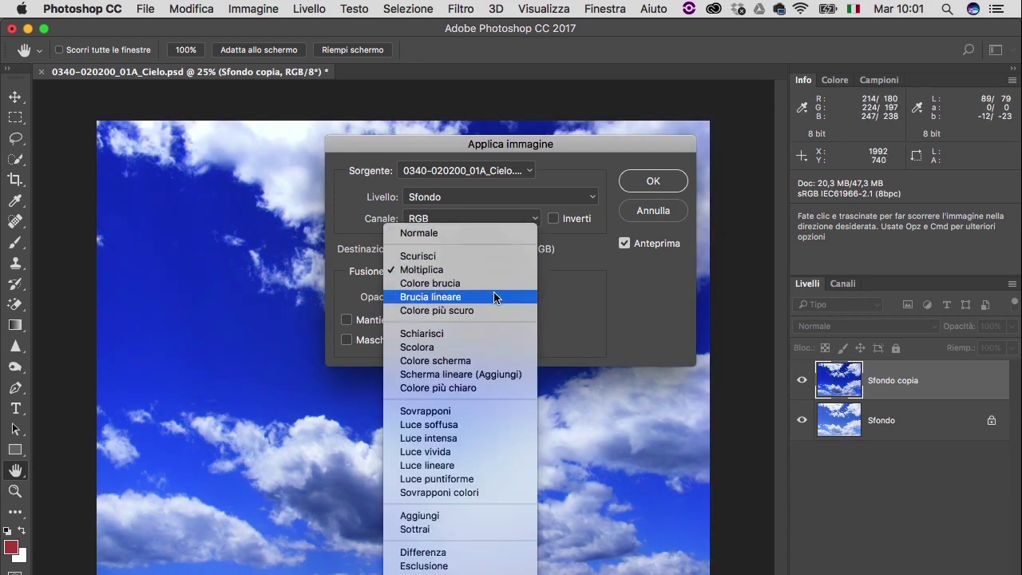
click(495, 295)
click(495, 273)
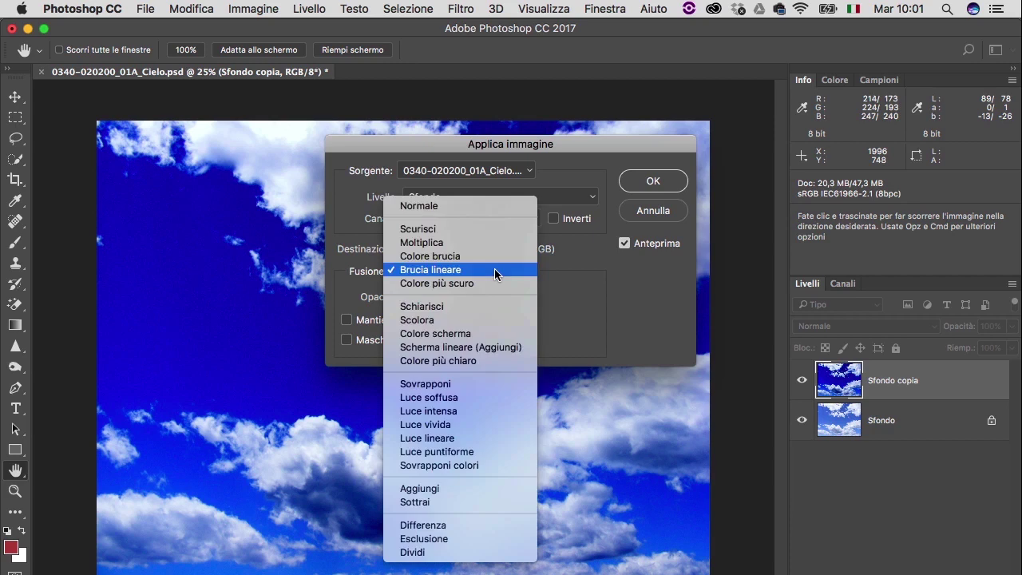
click(493, 384)
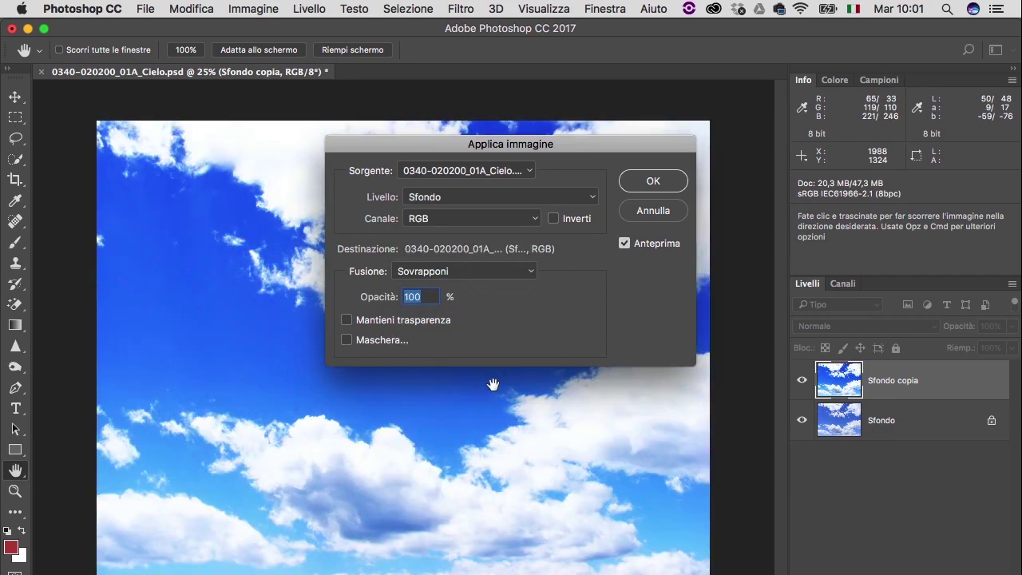